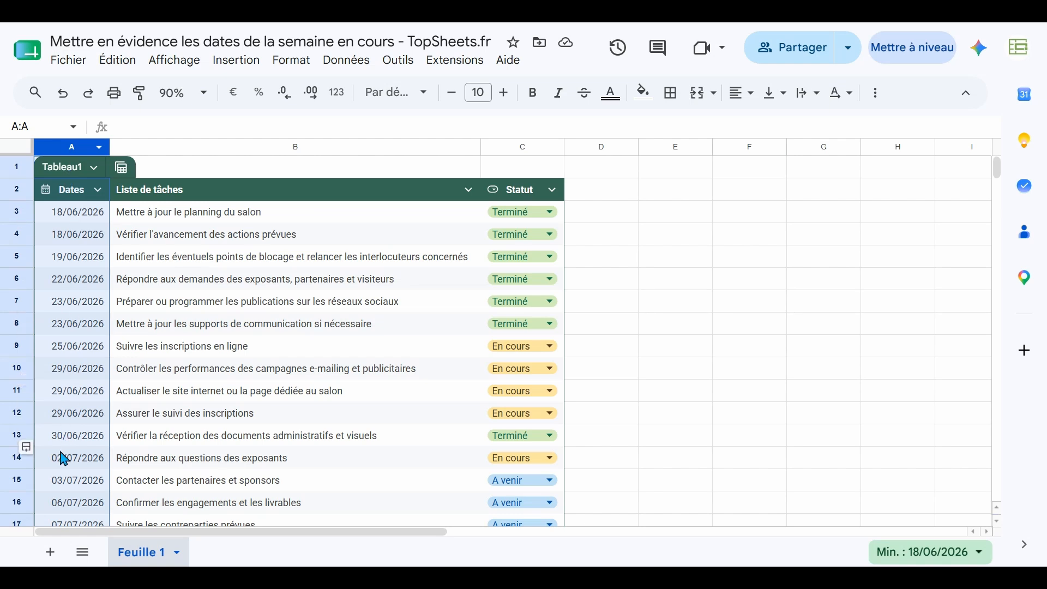
Start a conditional formatting rule for the Dates column and set its range to A:A
click(338, 70)
mouse_move(308, 64)
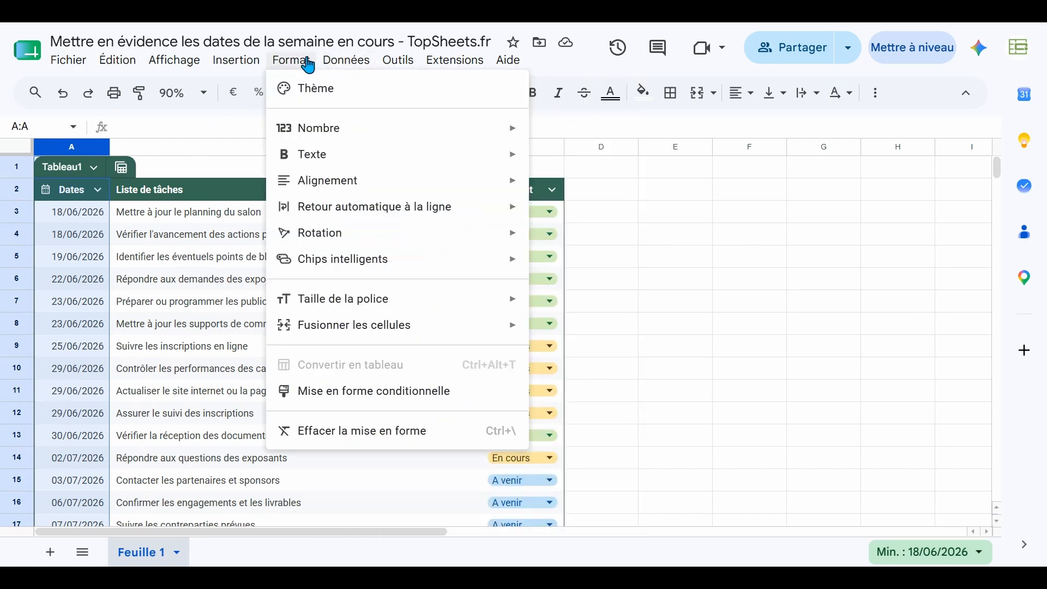
click(345, 393)
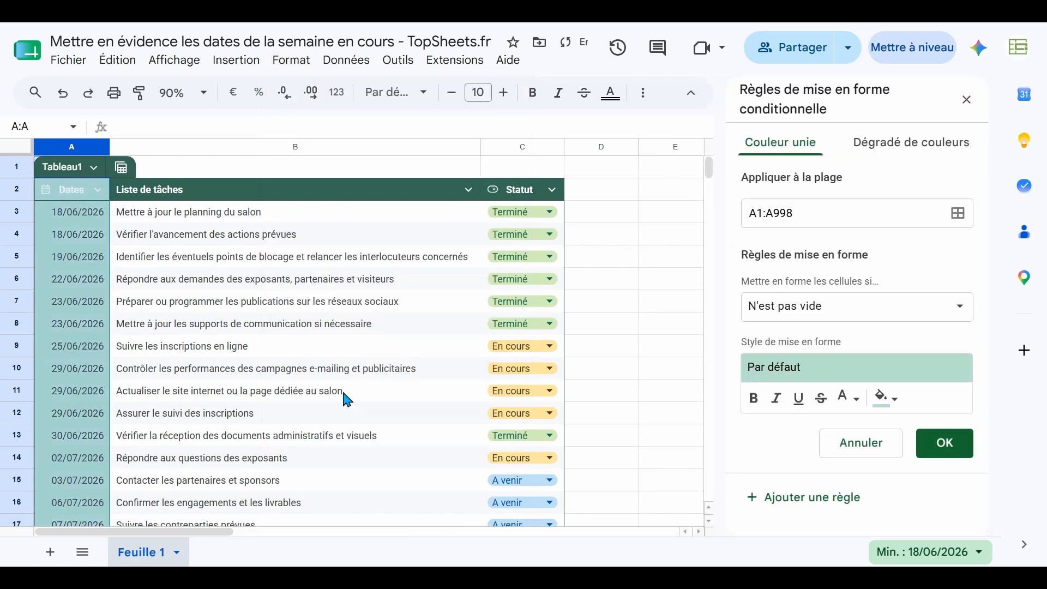
click(765, 213)
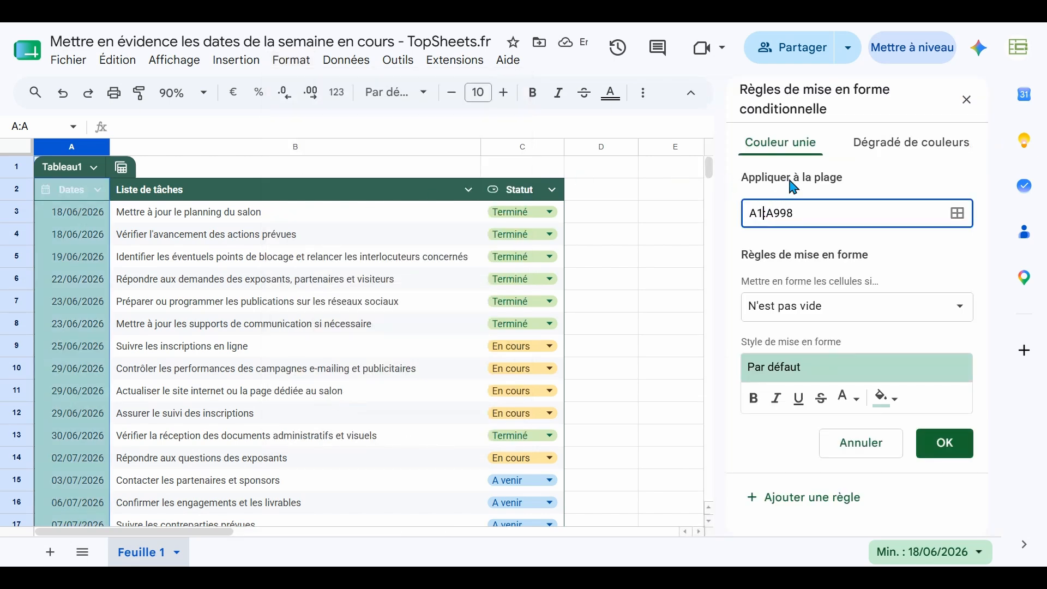
key(BackSpace)
drag(772, 213, 837, 206)
key(BackSpace)
Set the rule's condition to "La formule personnalisée est" and begin its formula with =NO.SEMAINE(A1;2)=
click(873, 308)
scroll(851, 382, down, 5)
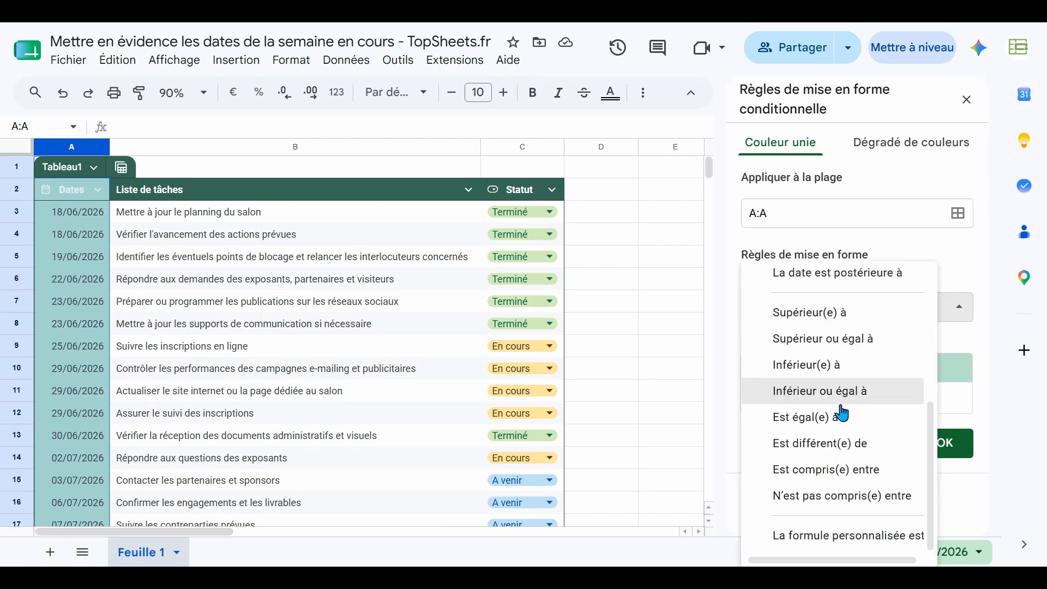
click(839, 548)
click(781, 349)
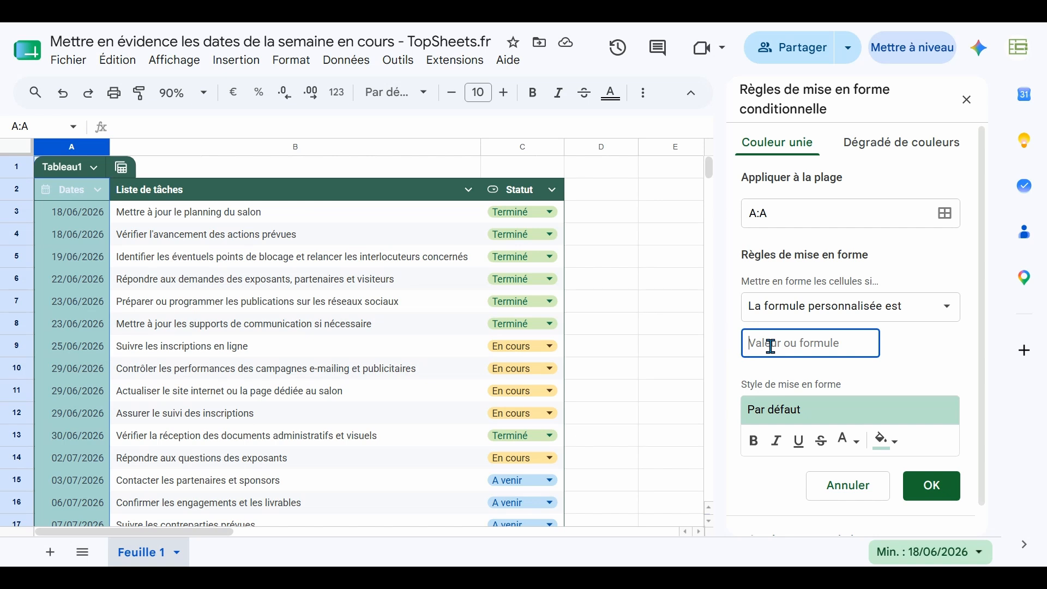
text(=NO.SEMAINE(A)
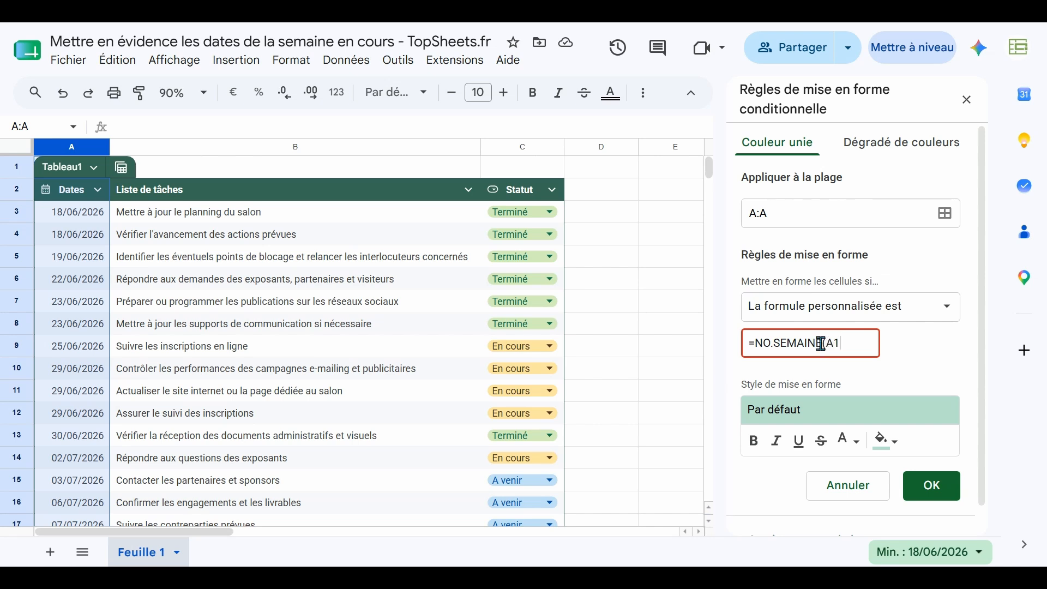
text(1)
text(=)
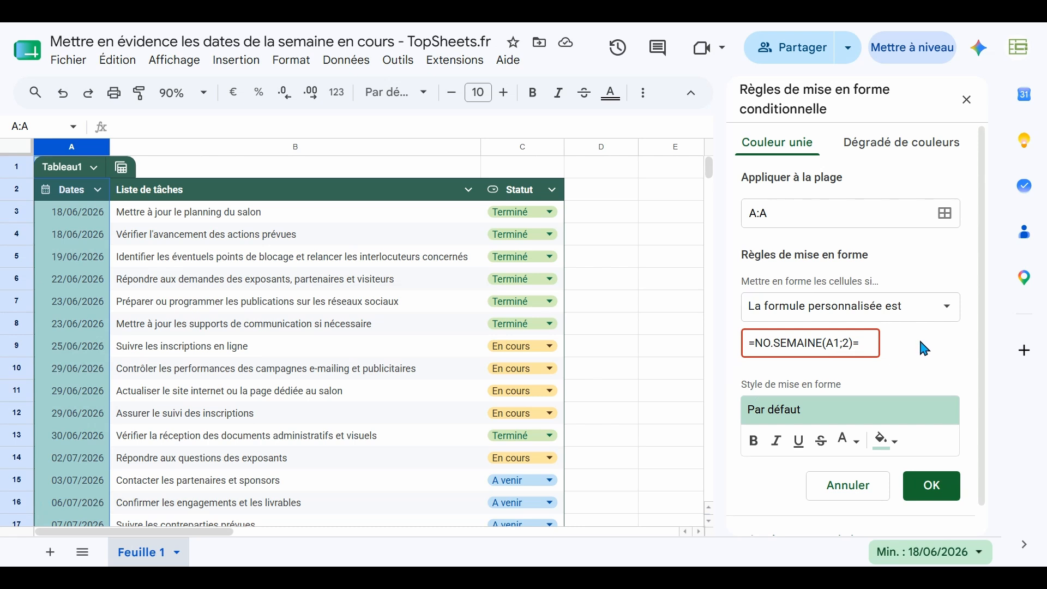
Complete the rule's formula by comparing with NO.SEMAINE(AUJOURDHUI();2), so weeks start on Monday
text(NO.S)
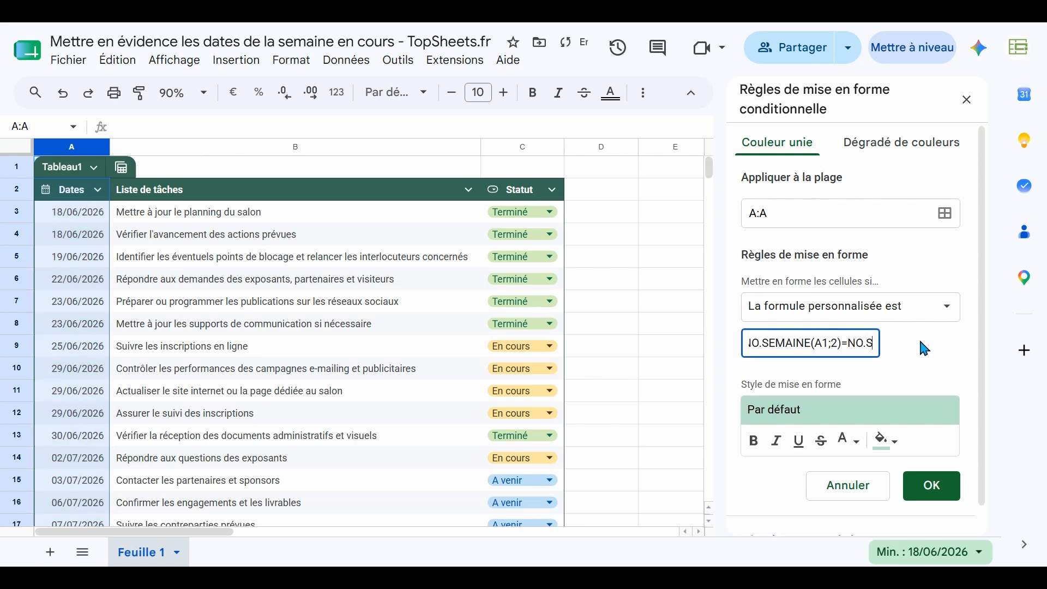
text(EMAINE)
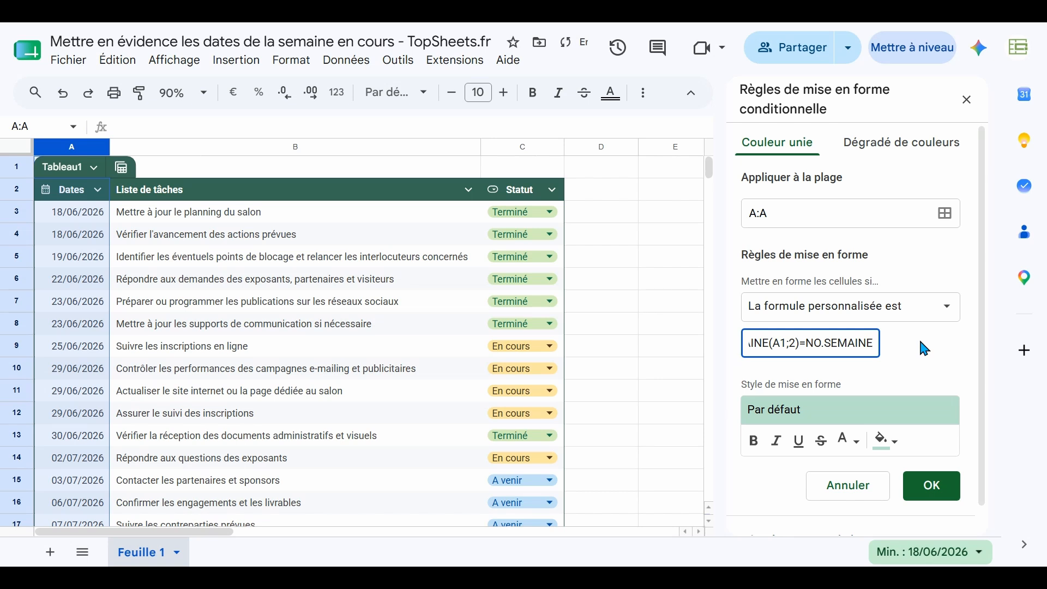
text(()
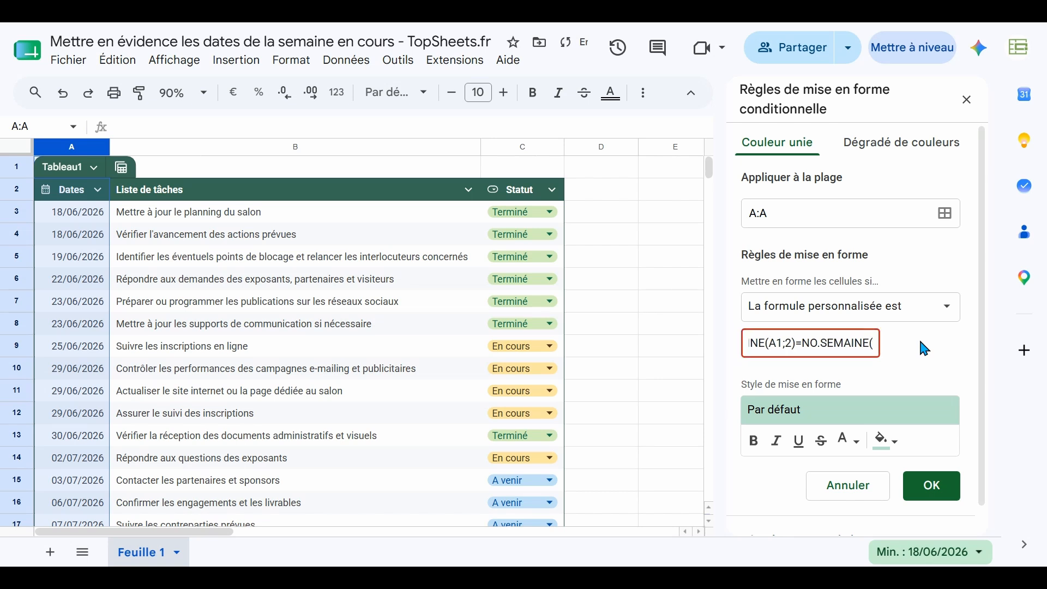
text(AUJOURDHUI())
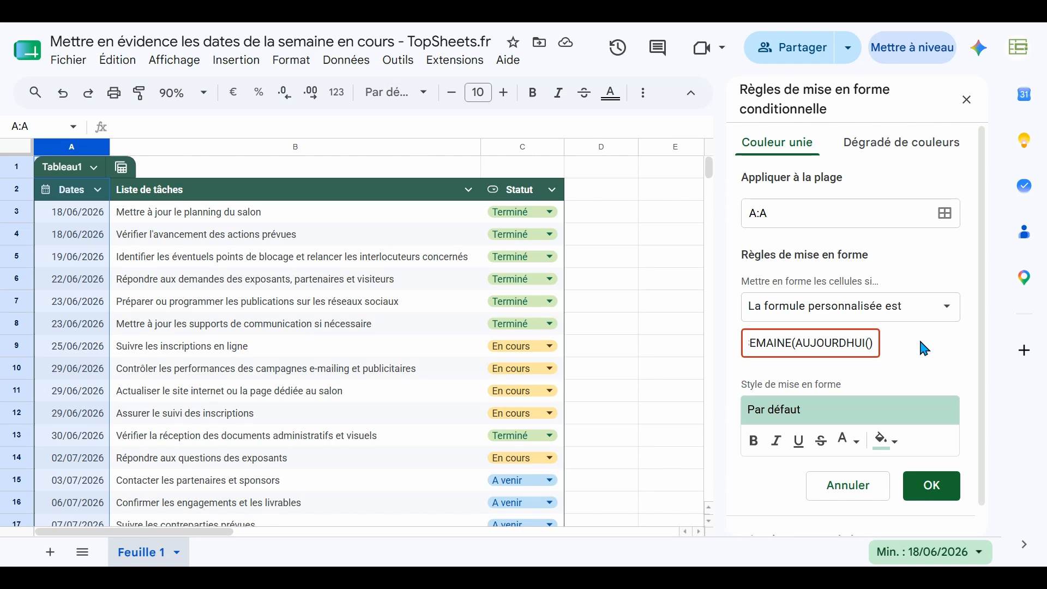
text())
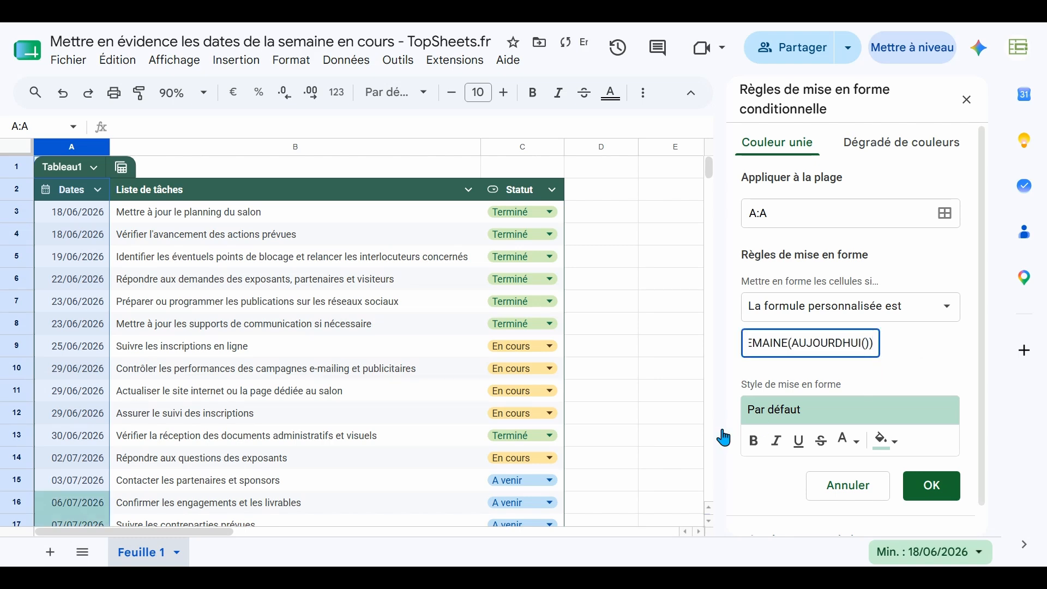
scroll(256, 465, down, 5)
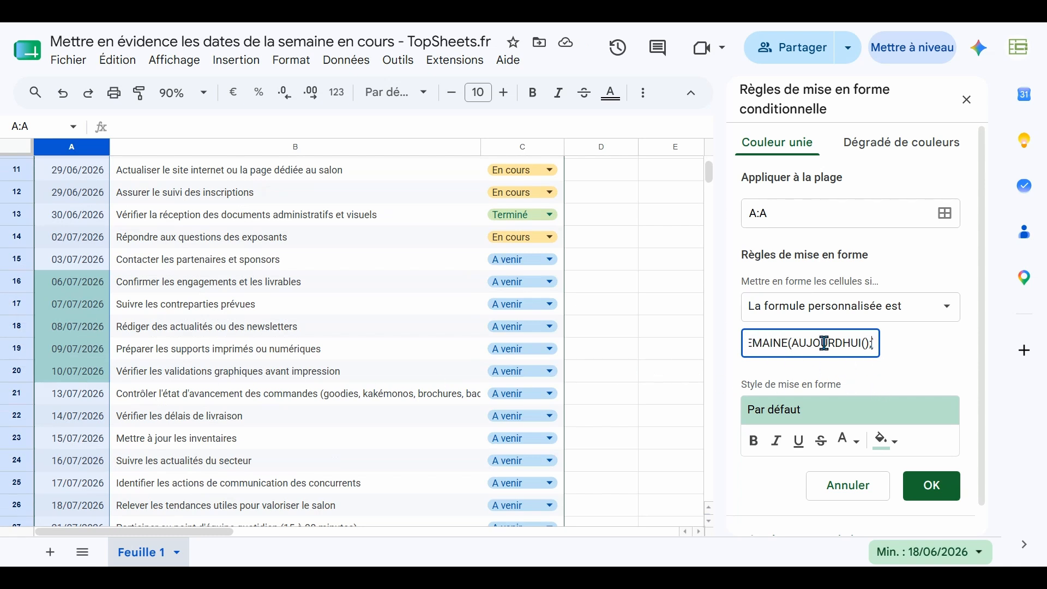
text(2)
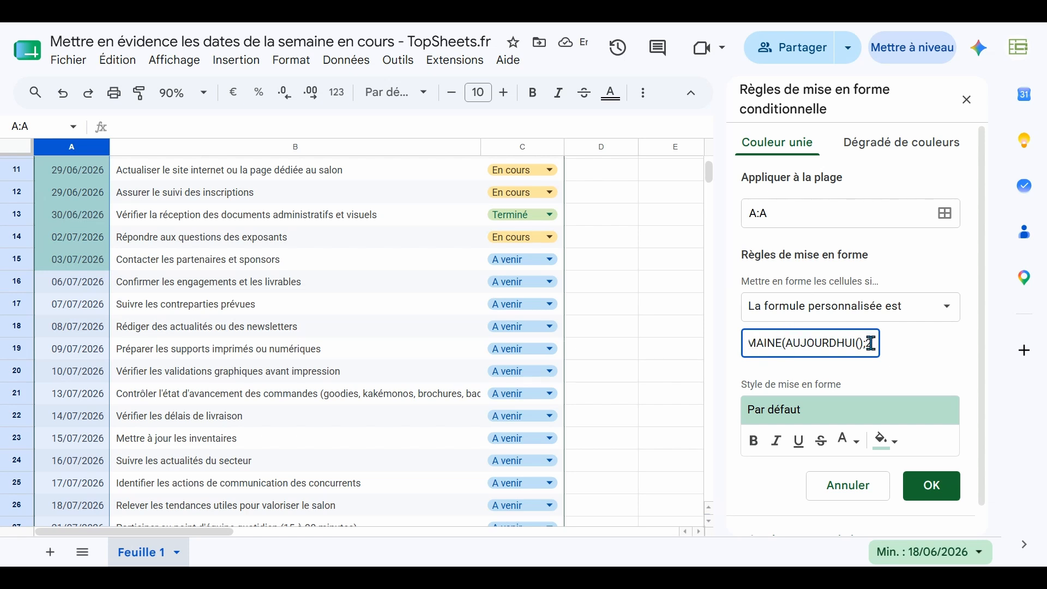
Give the rule a light orange fill colour and save it
click(886, 442)
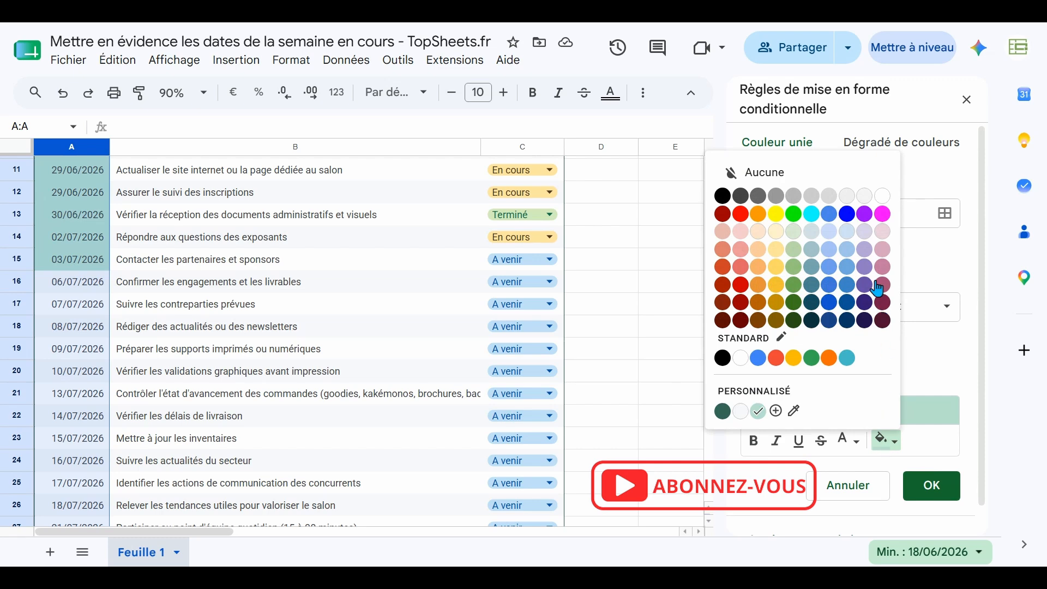
click(759, 232)
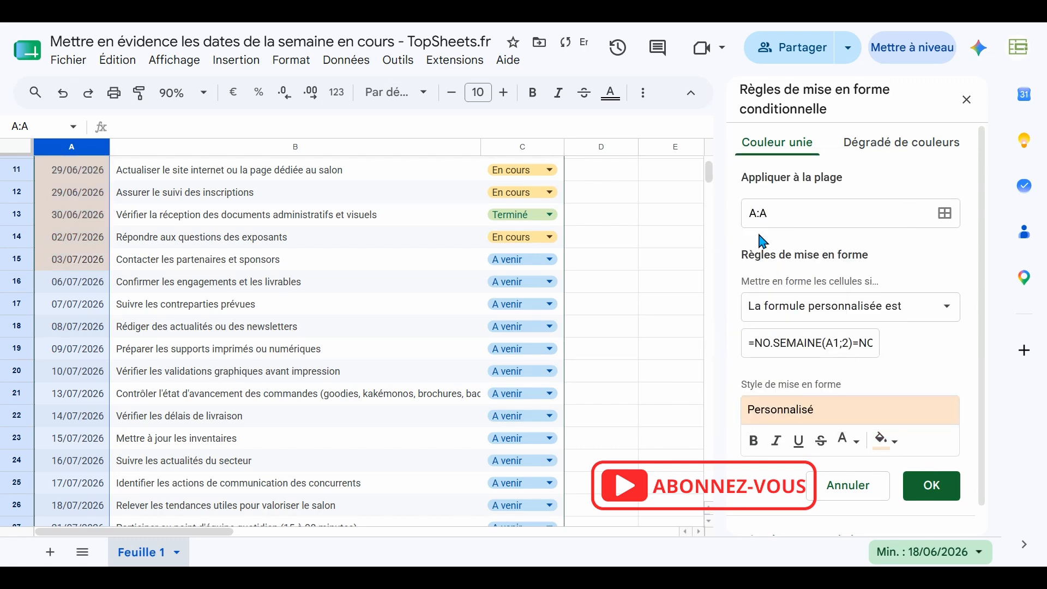
click(929, 485)
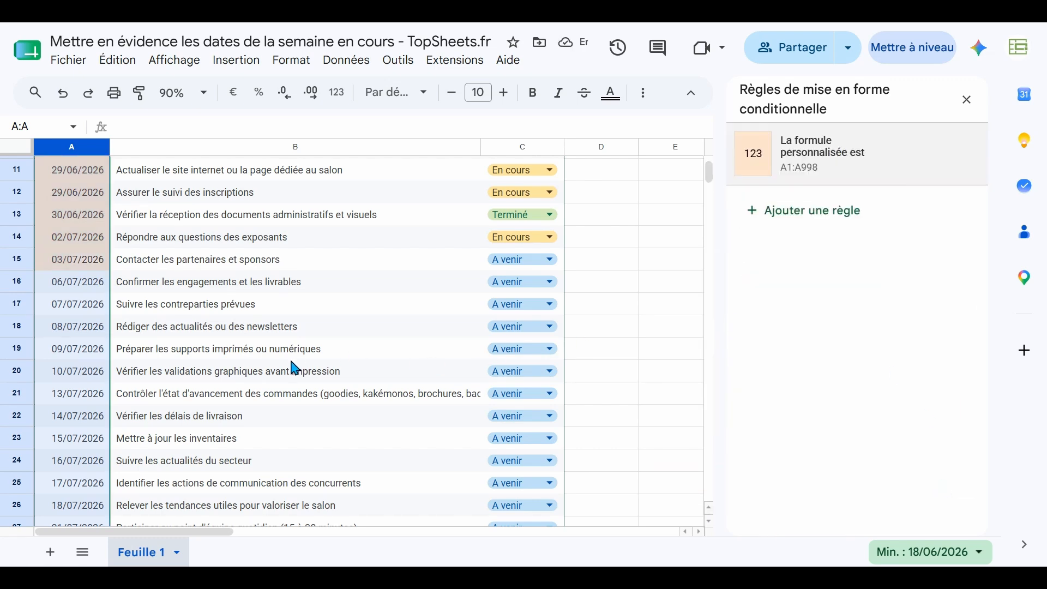
Reopen the saved conditional formatting rule and extend its range to A1:C998
scroll(294, 368, up, 3)
drag(57, 299, 53, 411)
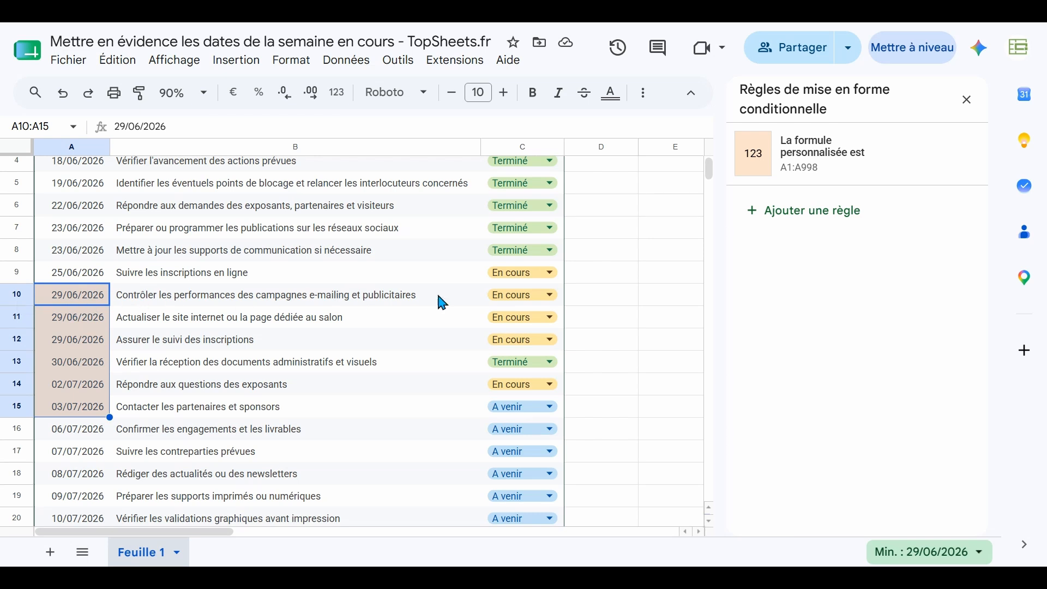
click(854, 158)
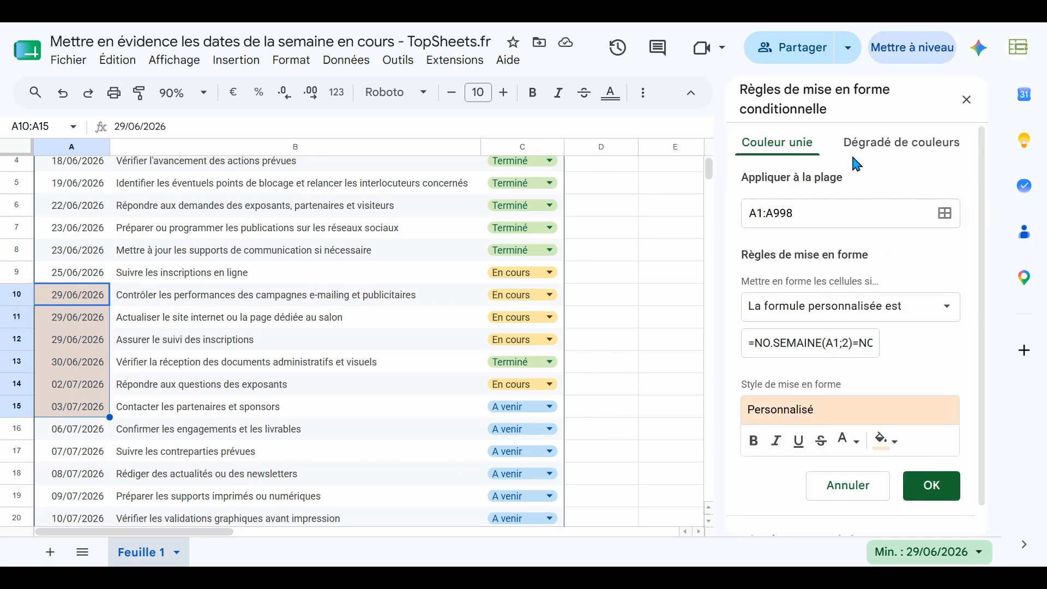
click(773, 212)
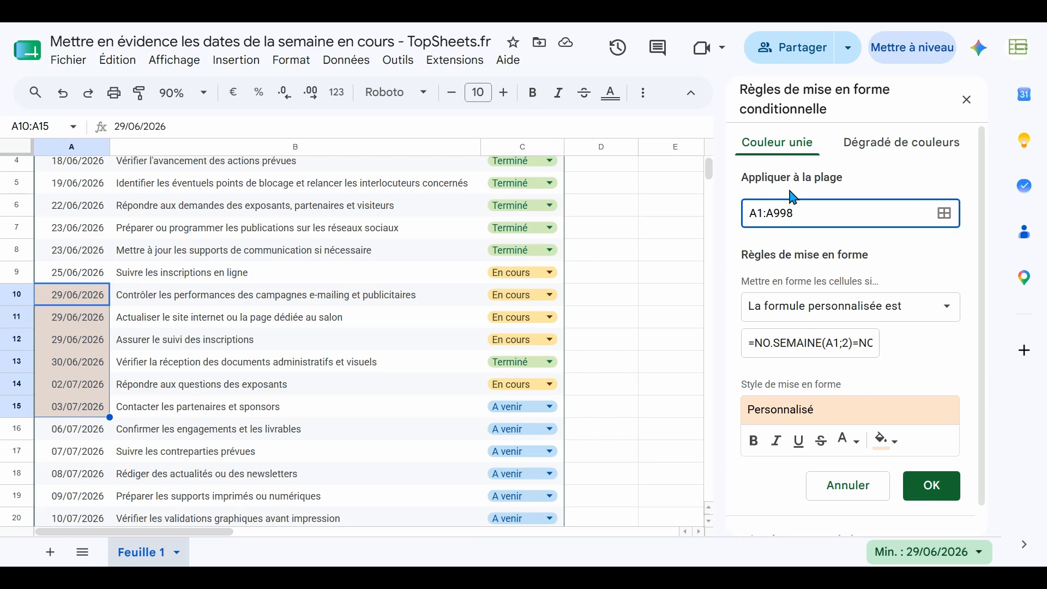
key(BackSpace)
text(C)
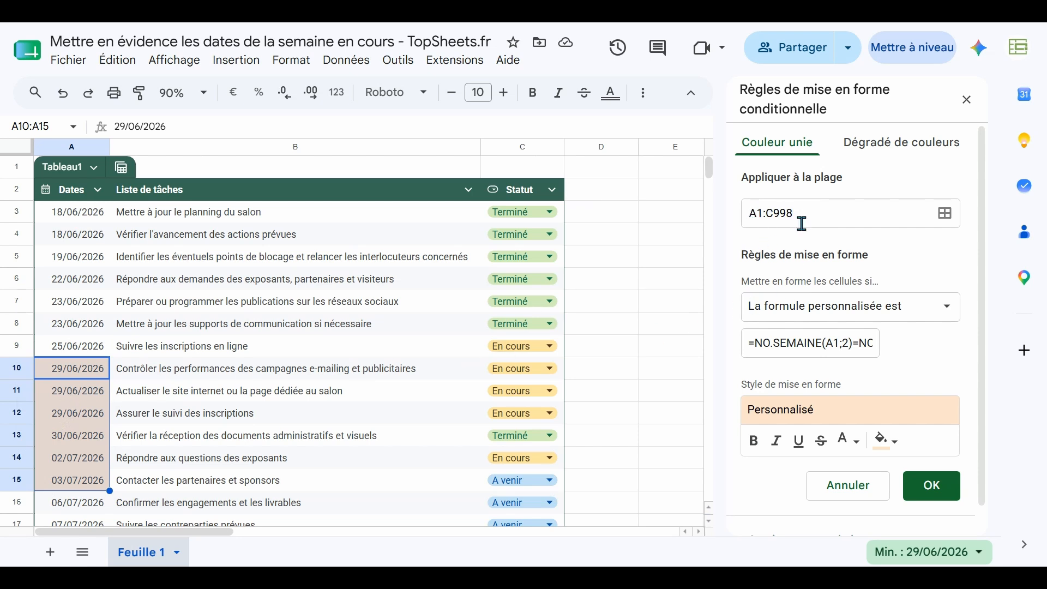
Anchor the date column in the rule's formula as $A1 and check the highlighting on rows 10 to 15
click(826, 343)
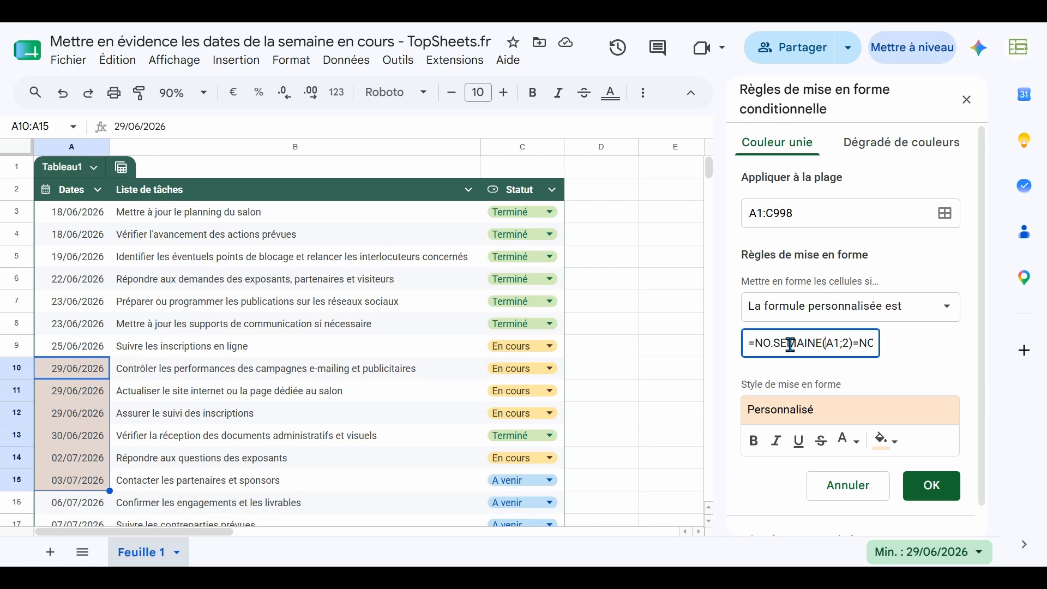
text($)
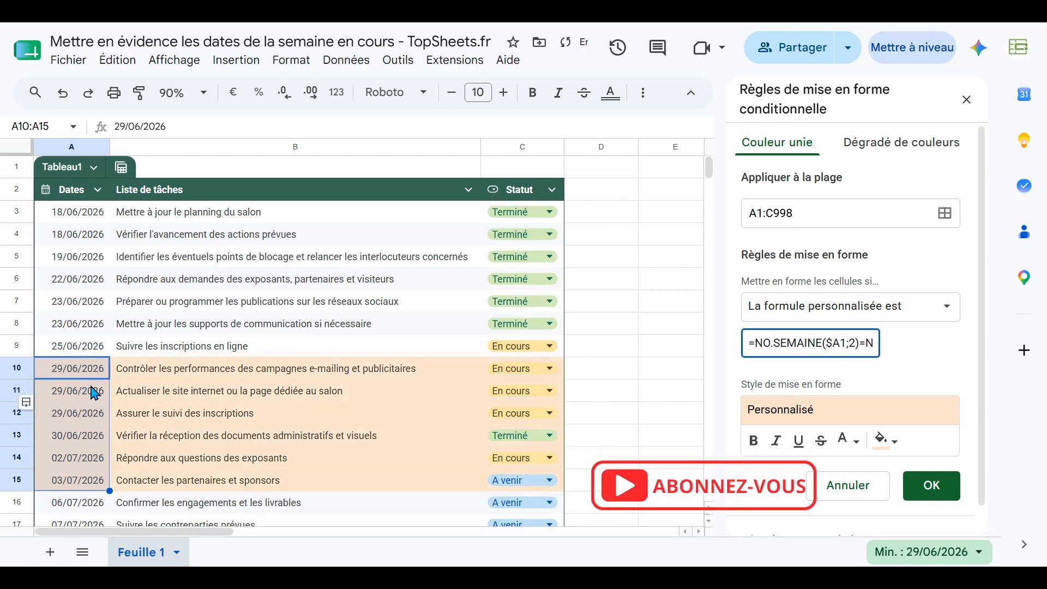
drag(82, 371, 77, 487)
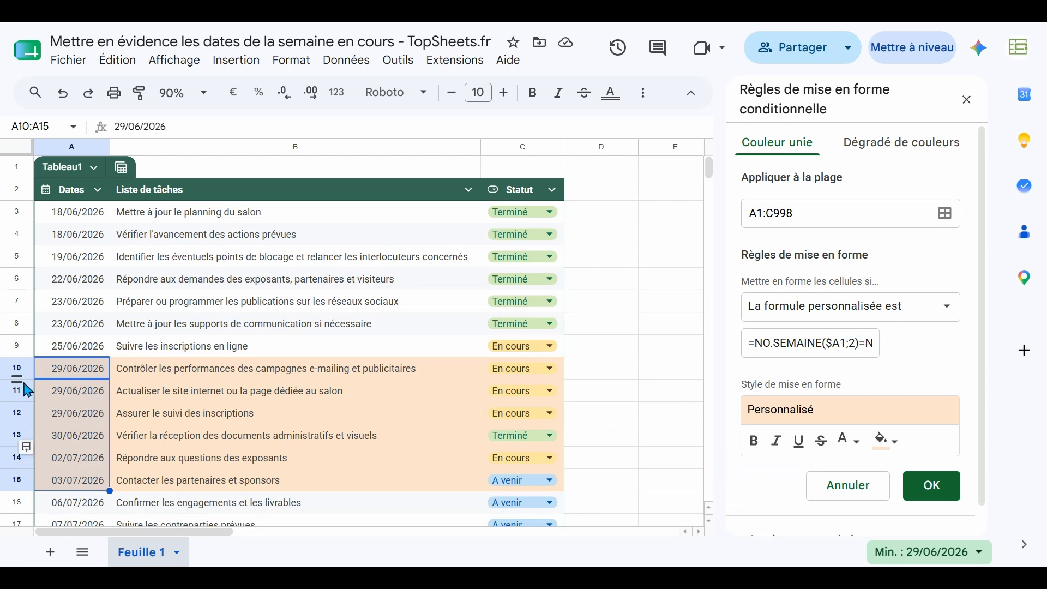
drag(17, 375, 15, 481)
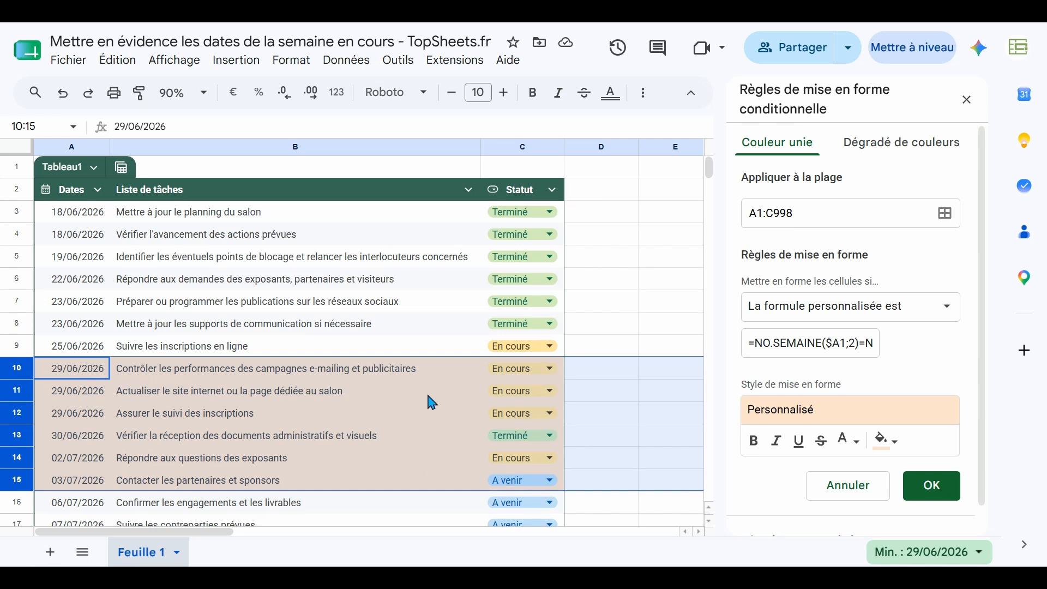
click(678, 308)
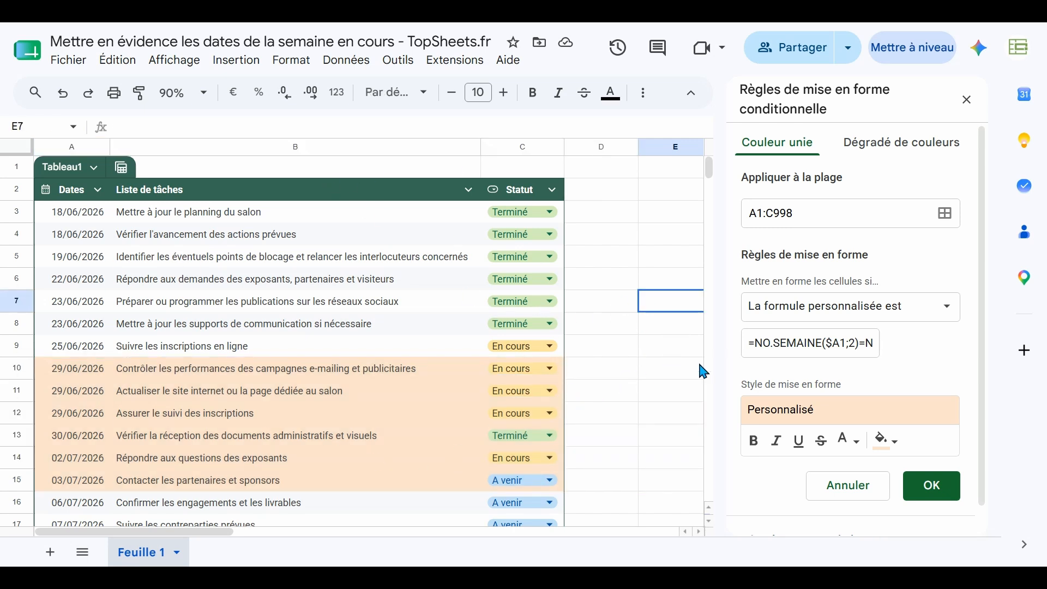
Enter the formula =JOURSEM(A3) in cell D3, beside the first task's status
click(604, 218)
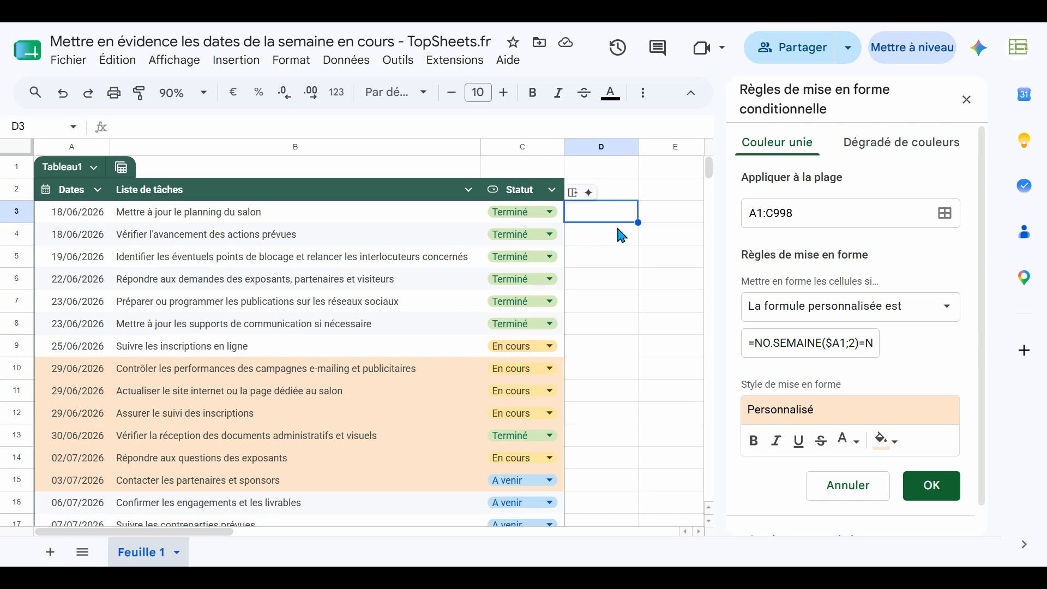
text(=)
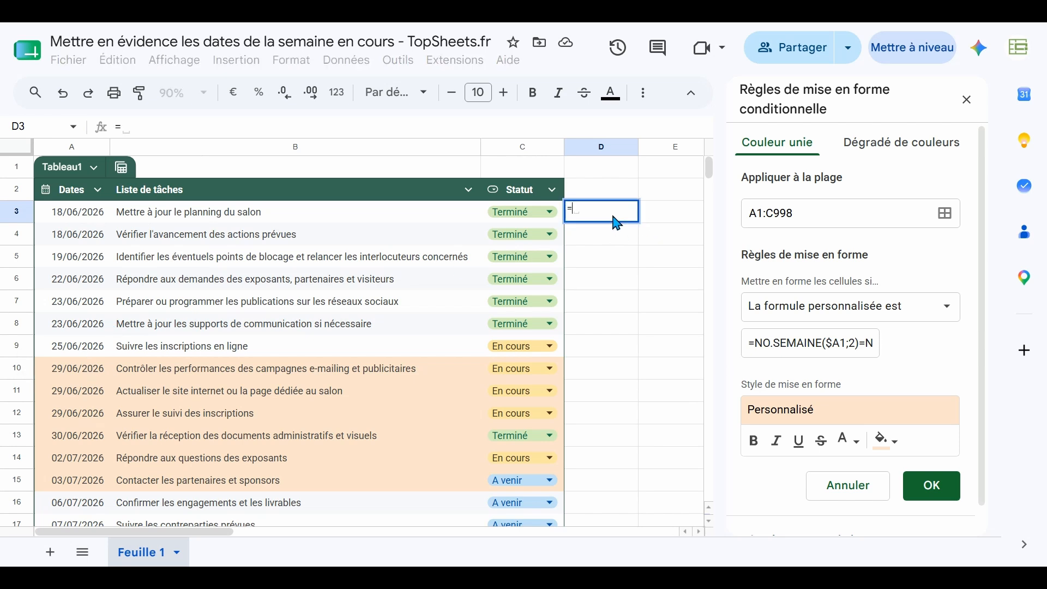
text(JOURSEM)
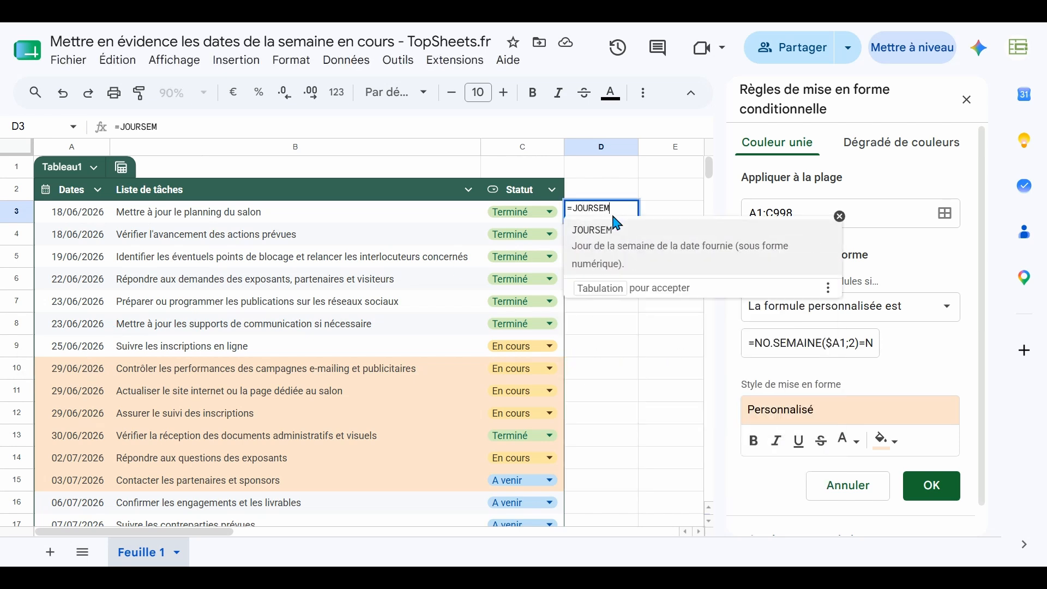
text(()
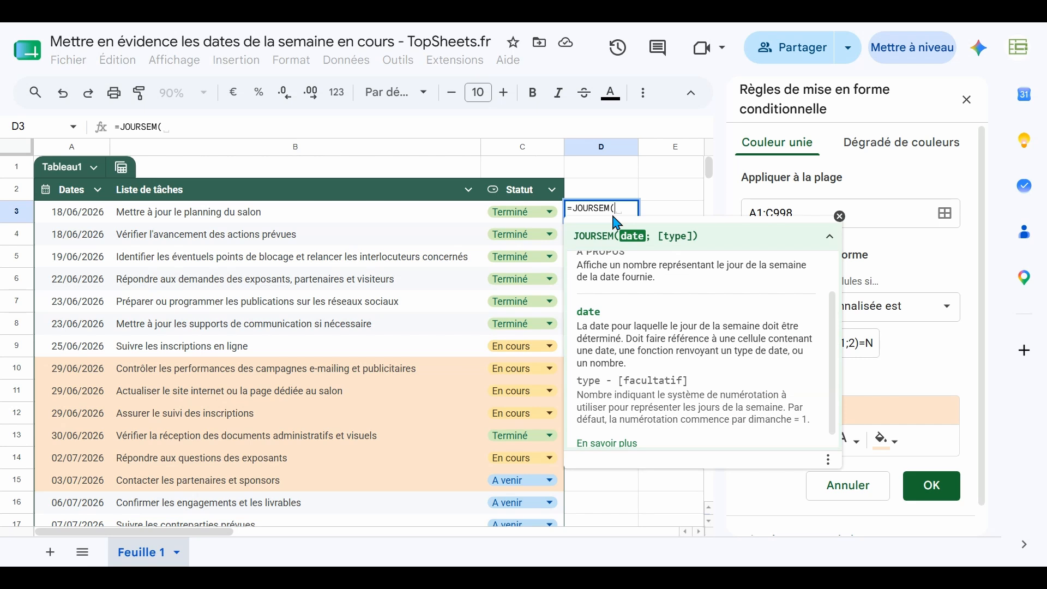
click(81, 214)
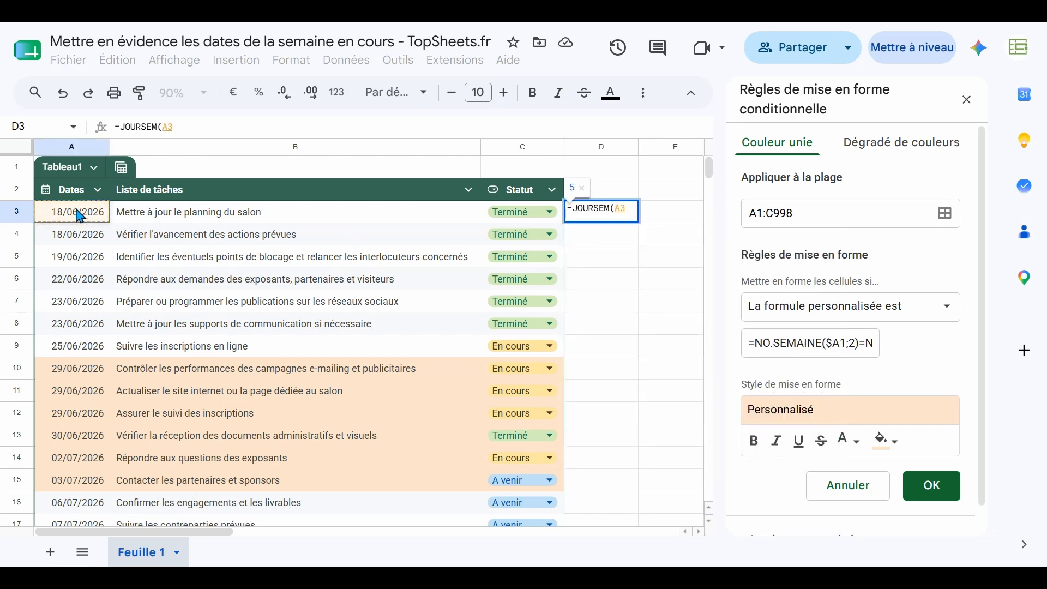
text())
key(Return)
key(Up)
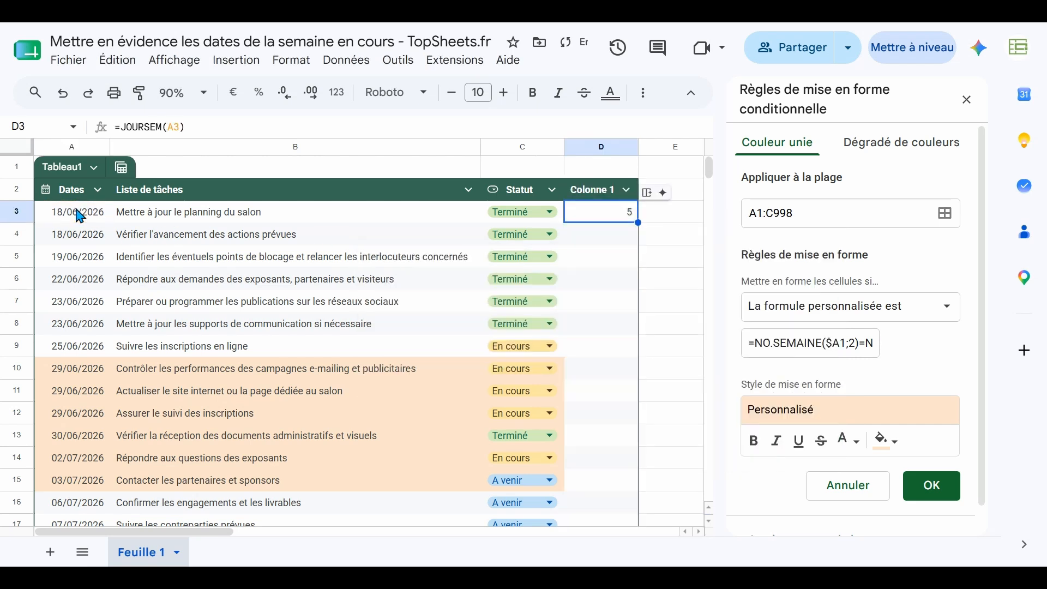
Wrap the weekday formula in cell D3 in a TEXTE function, making it =TEXTE(JOURSEM(A3);"DDDD")
click(119, 127)
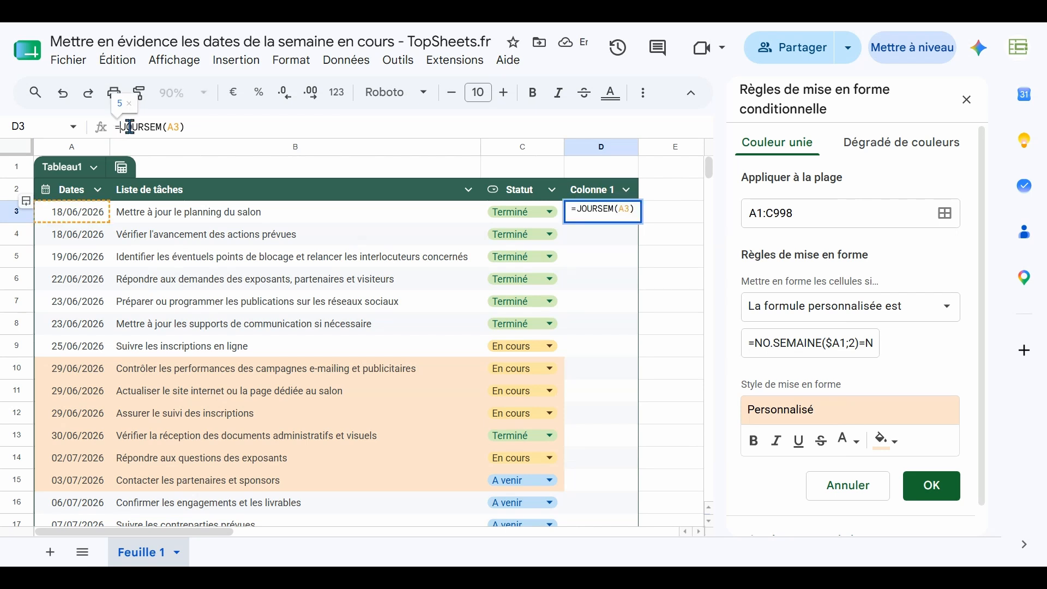
text(TEXTE()
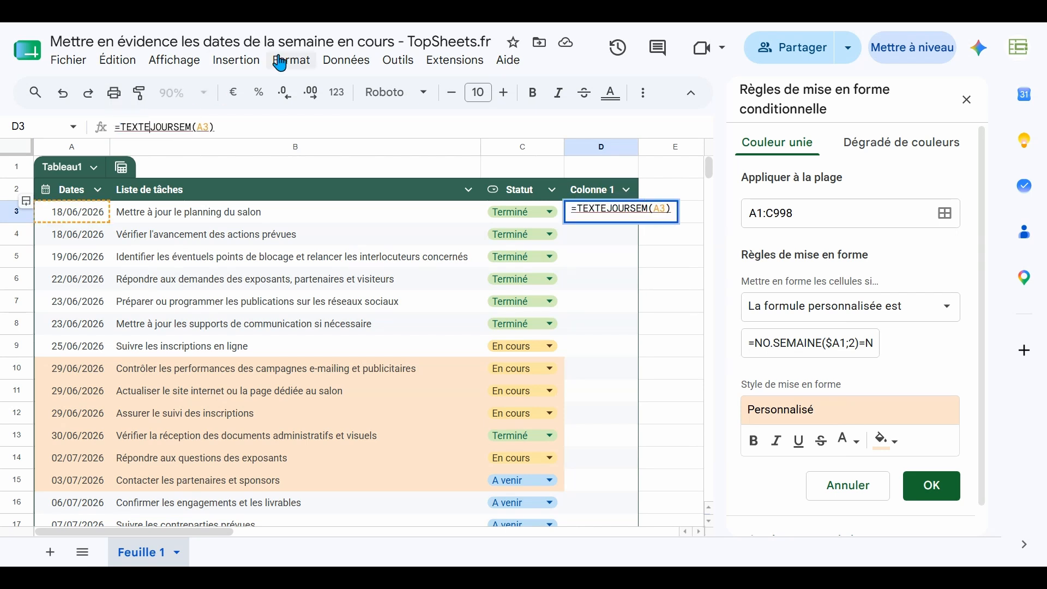
key(Right)
key(Right)
key(Right)
key(Right)
key(Right)
key(Right)
key(Right)
key(Right)
key(Right)
key(Right)
key(Right)
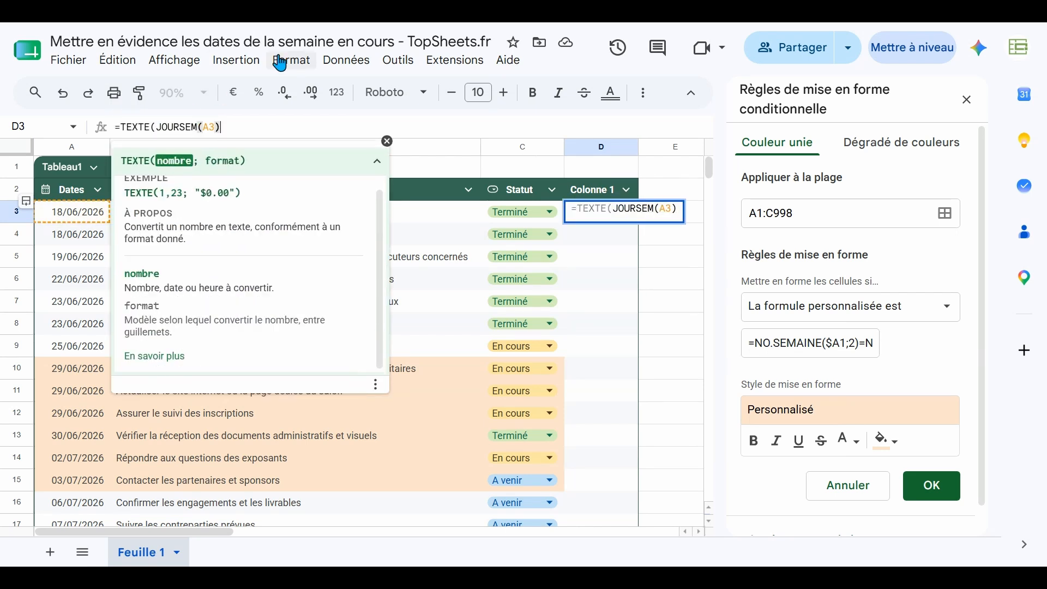
text(;")
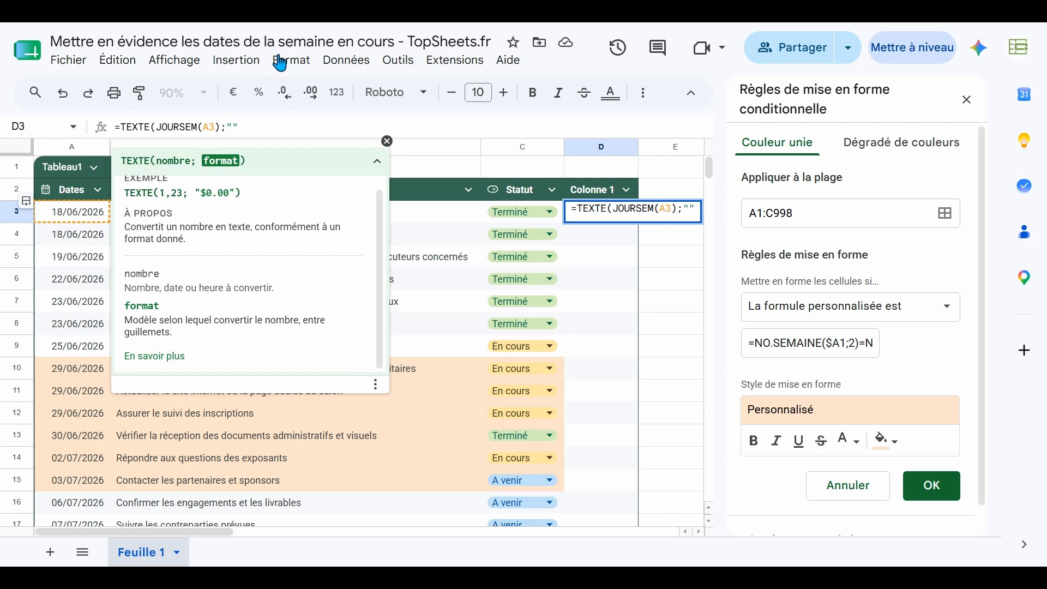
text(DDDD")
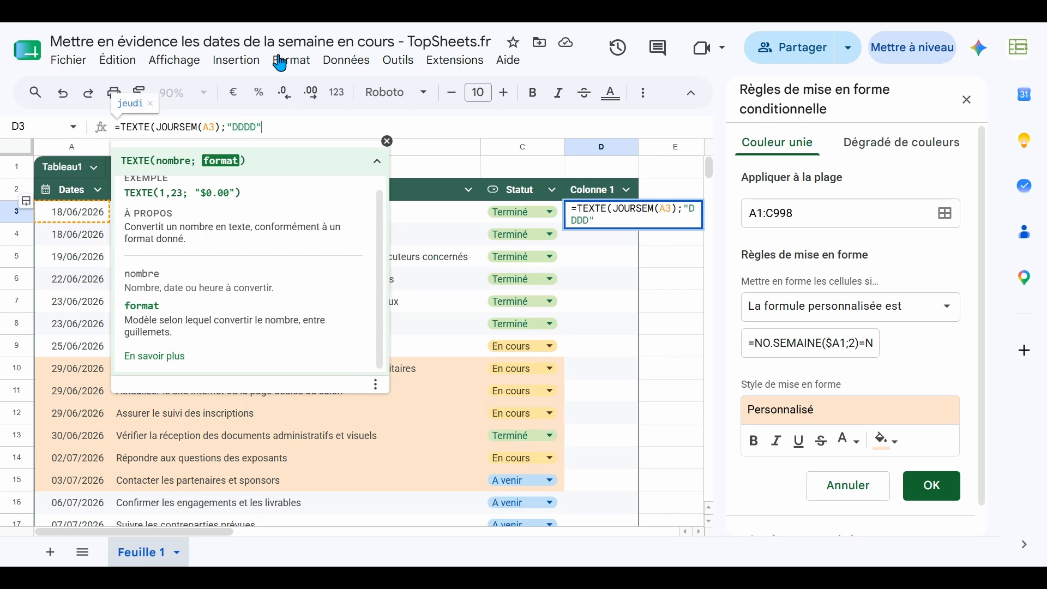
text())
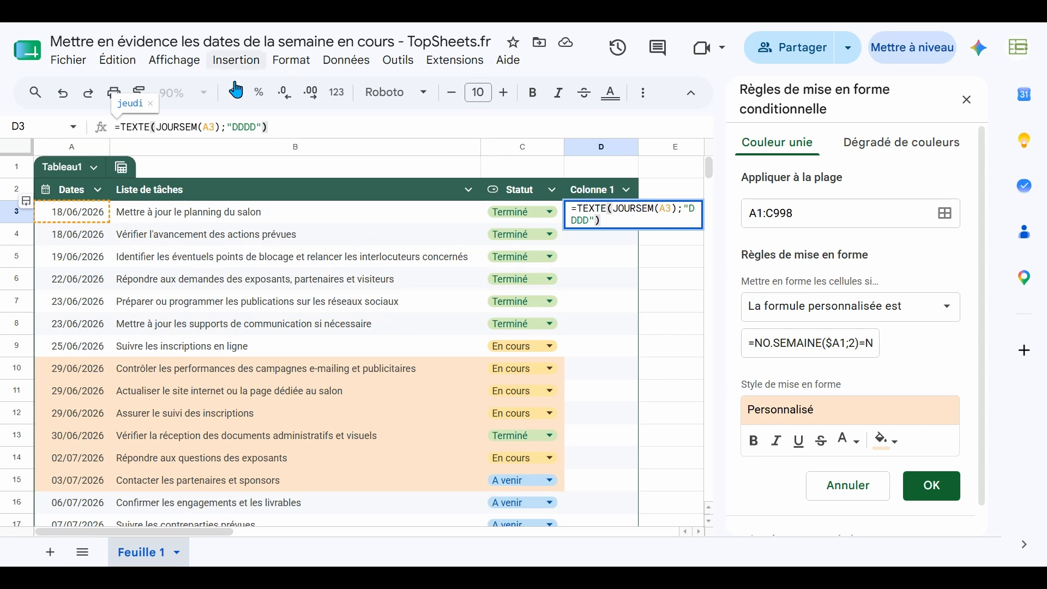
key(Return)
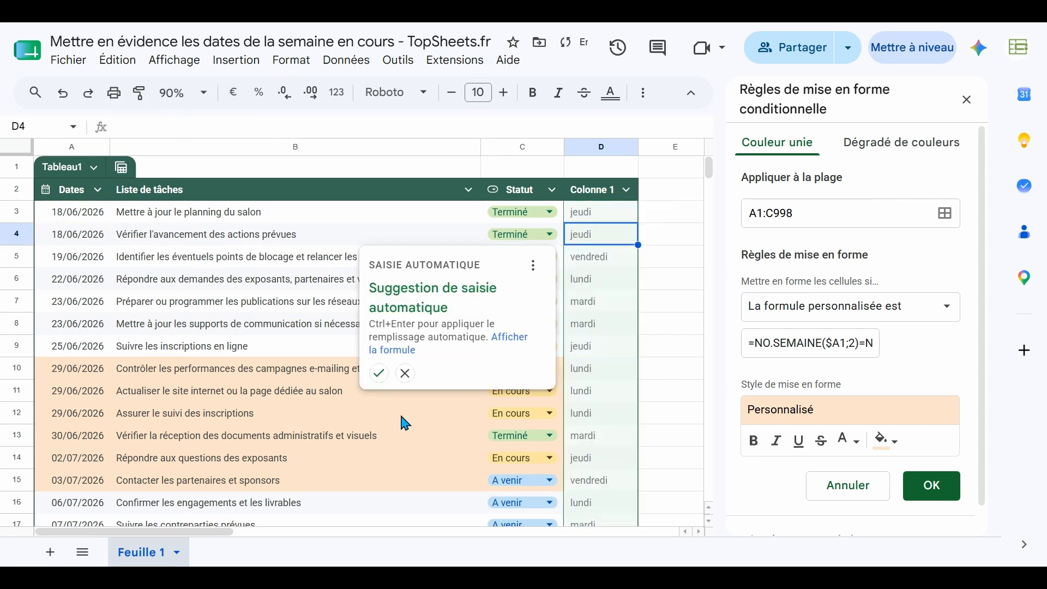
Accept the suggested autofill of the weekday formula down column D and check the filled cells down to row 15
click(380, 373)
drag(594, 294, 592, 281)
click(592, 211)
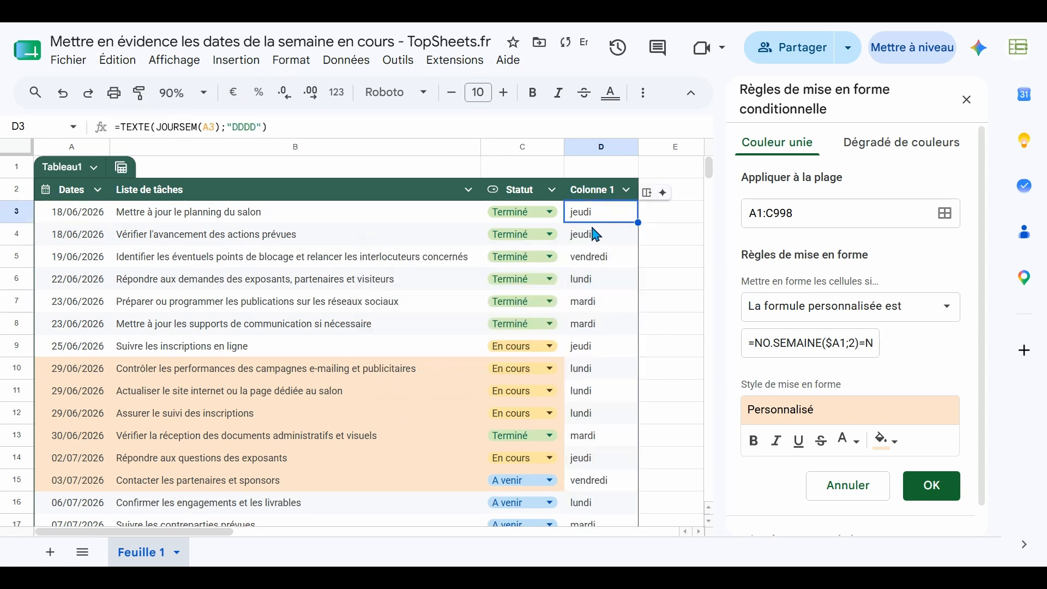
click(593, 233)
click(594, 256)
click(597, 323)
drag(598, 370, 590, 483)
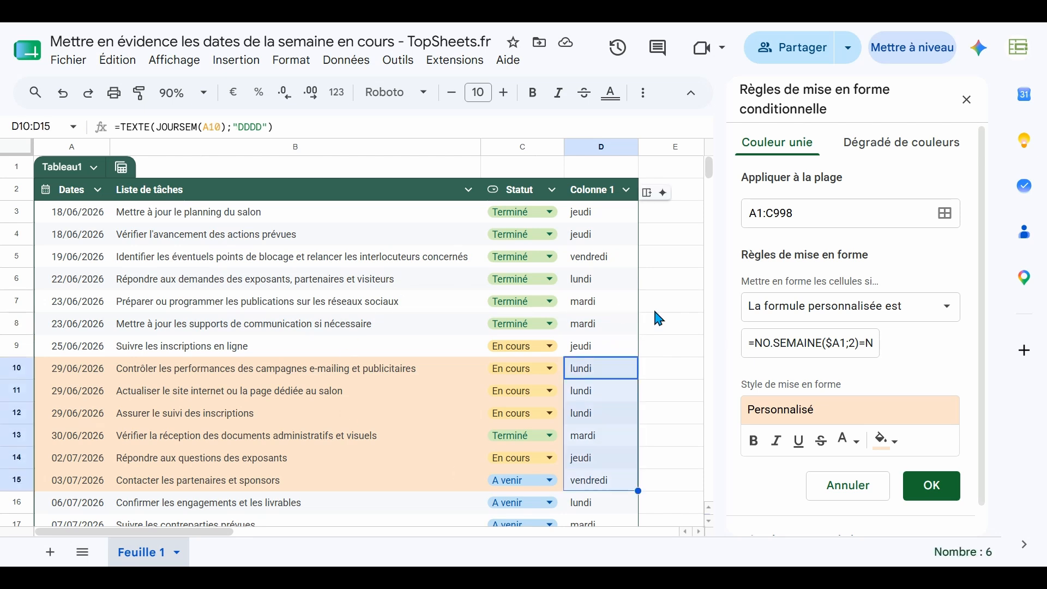
click(589, 371)
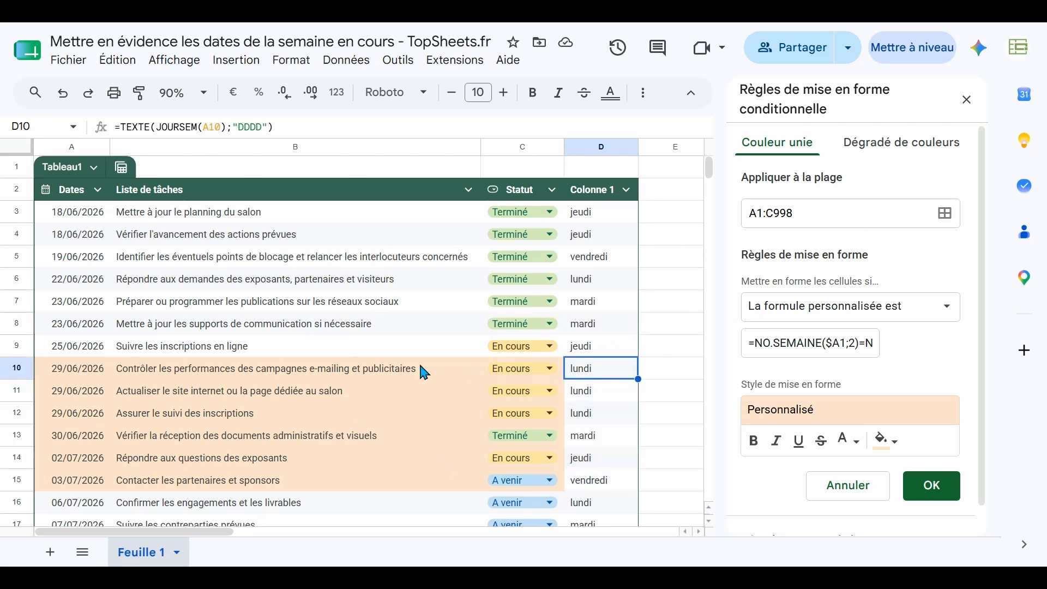
Extend the conditional formatting rule's range to A1:D998 and check the highlighting across the weekday column
click(680, 404)
click(773, 214)
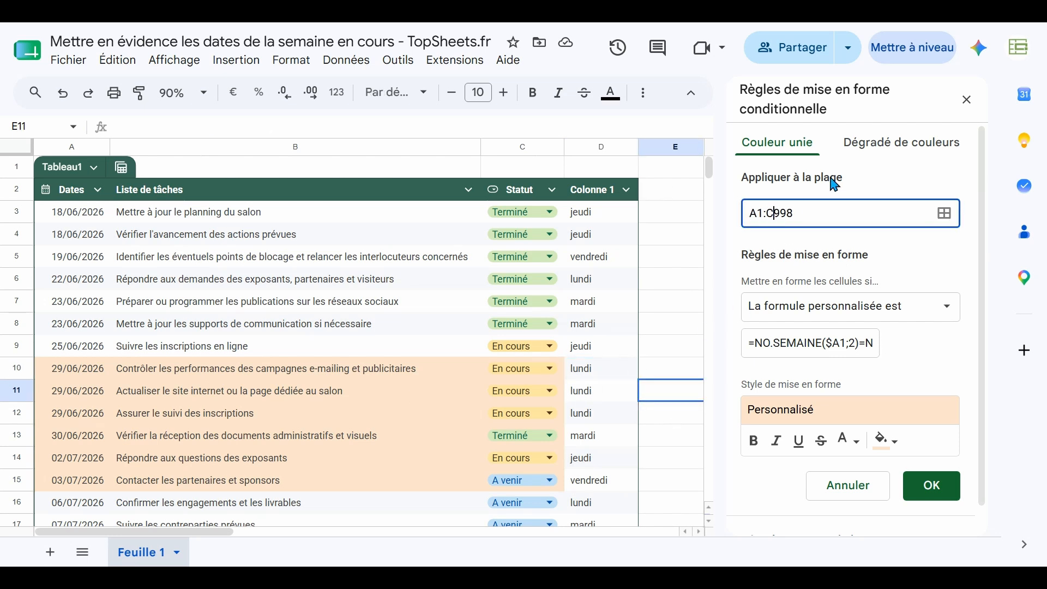
text(D)
key(Tab)
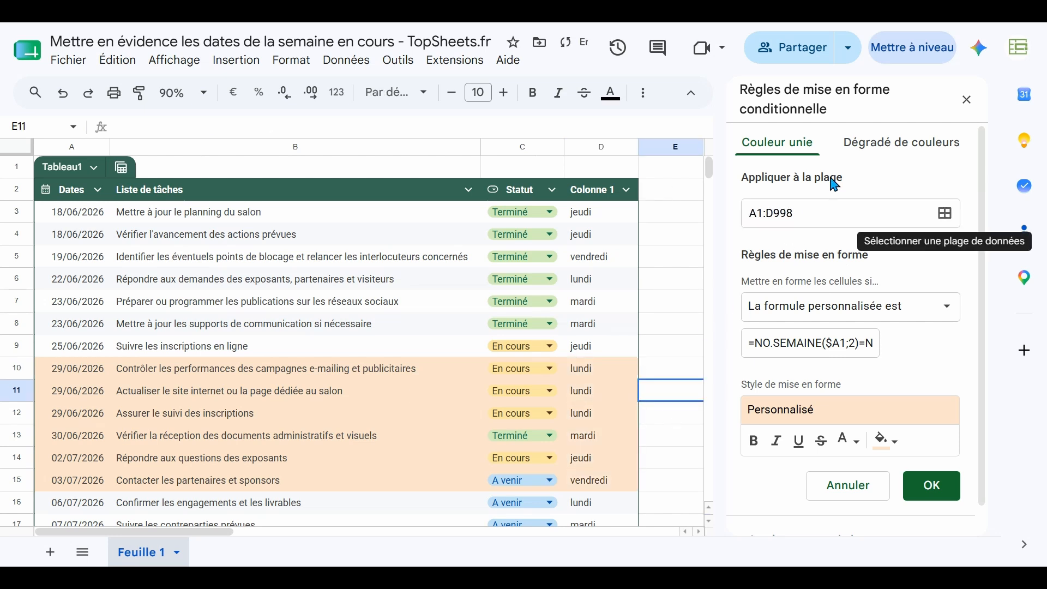
click(657, 309)
scroll(305, 388, down, 1)
scroll(282, 389, down, 1)
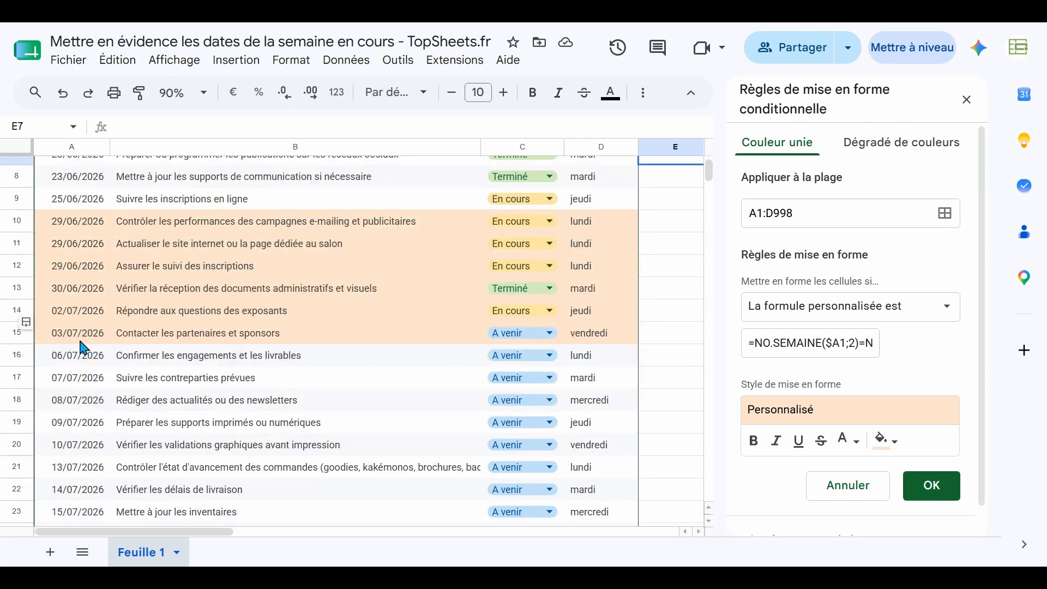
Add +7 after AUJOURDHUI() in the rule's custom formula to target the following week's rows
drag(804, 347, 953, 338)
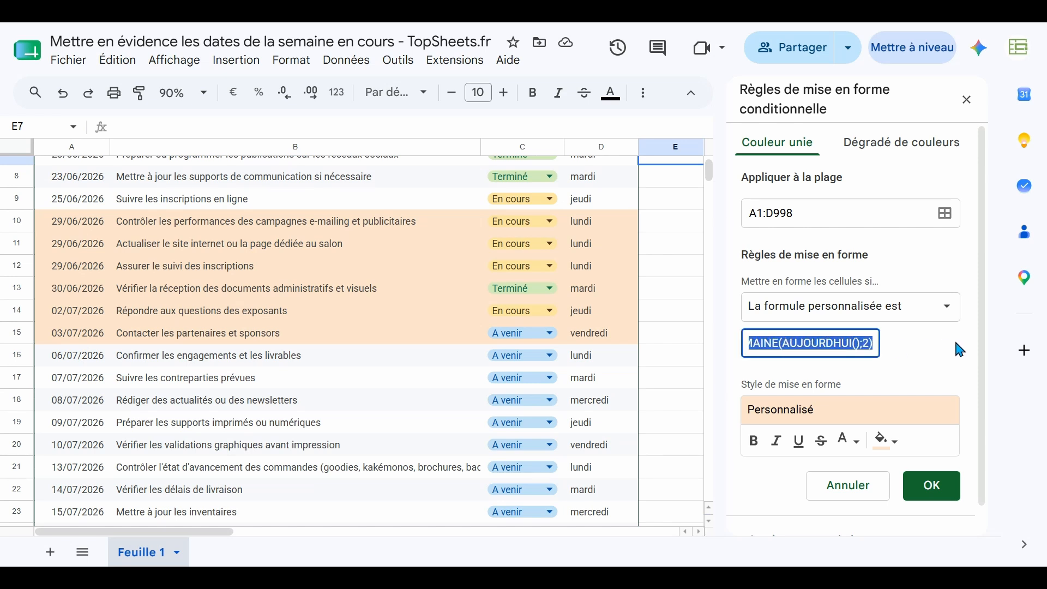
click(860, 343)
key(Delete)
key(Delete)
key(Delete)
text(+7)
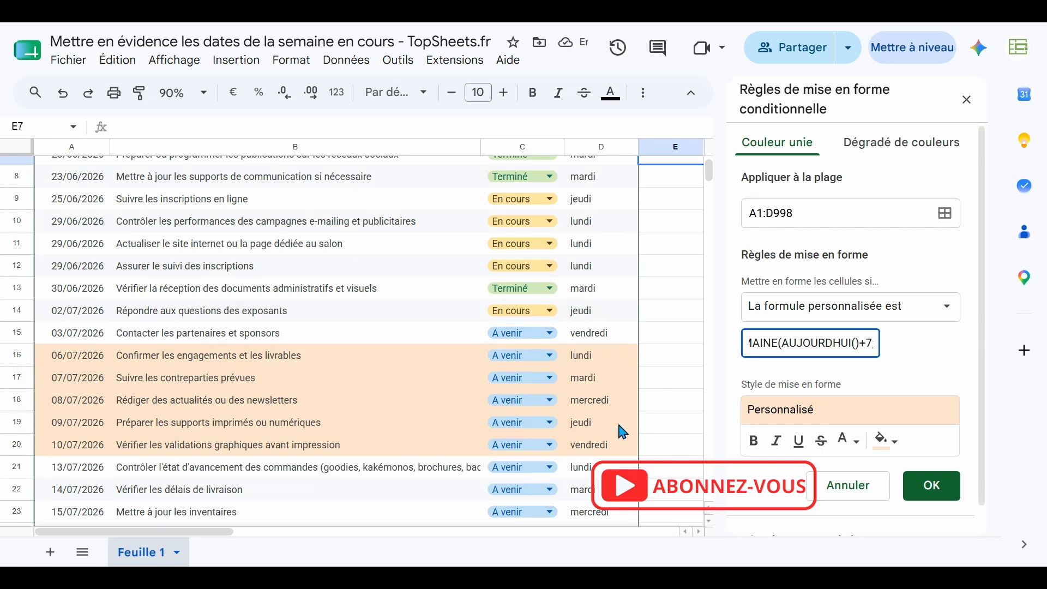
Save the modified rule and close the conditional formatting rules, returning to the start of the table
click(942, 490)
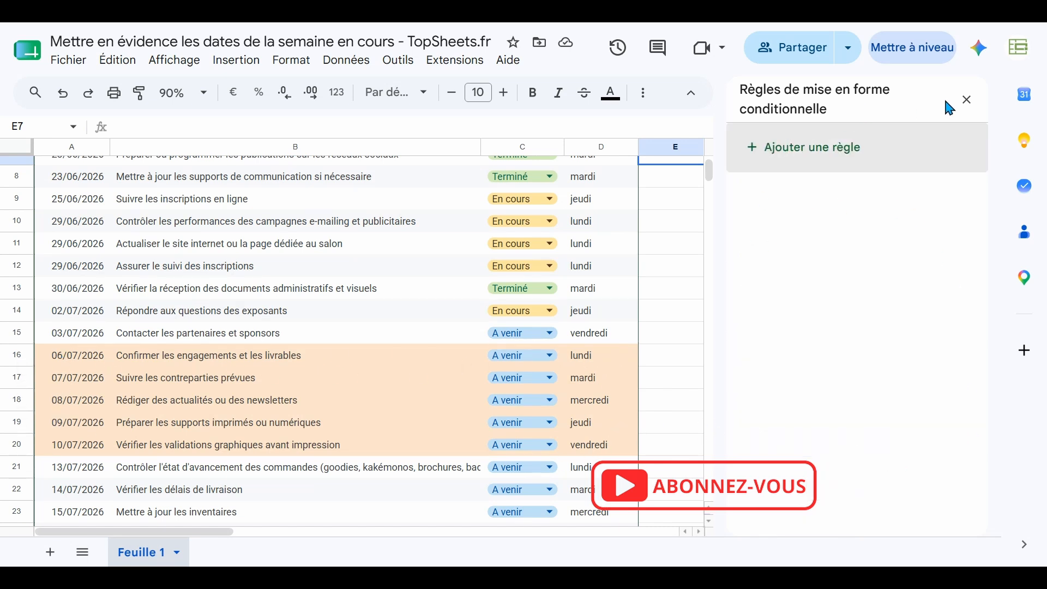
click(966, 100)
click(693, 244)
scroll(709, 327, up, 3)
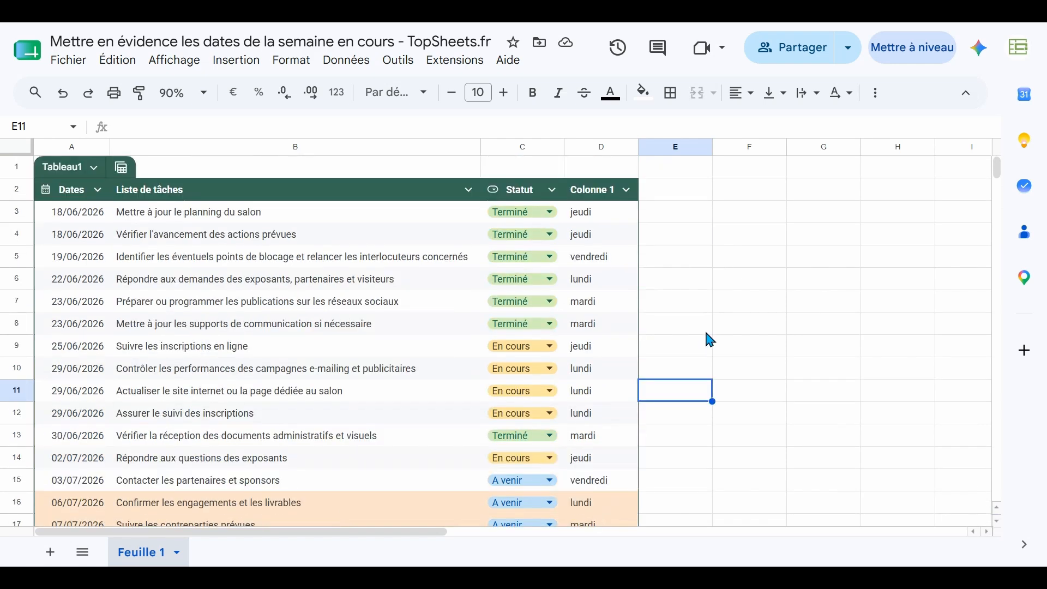
click(702, 172)
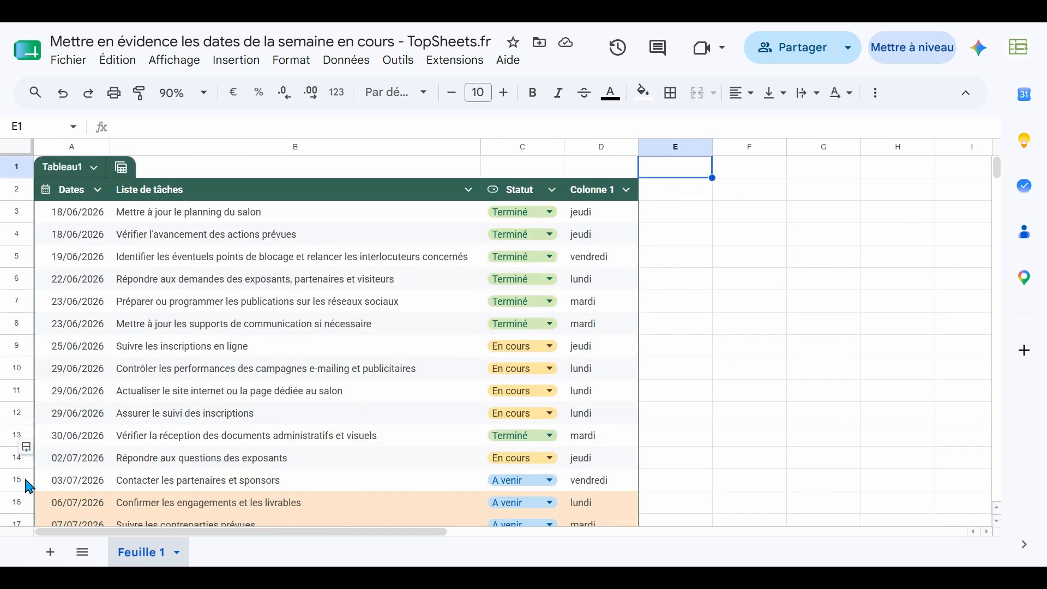